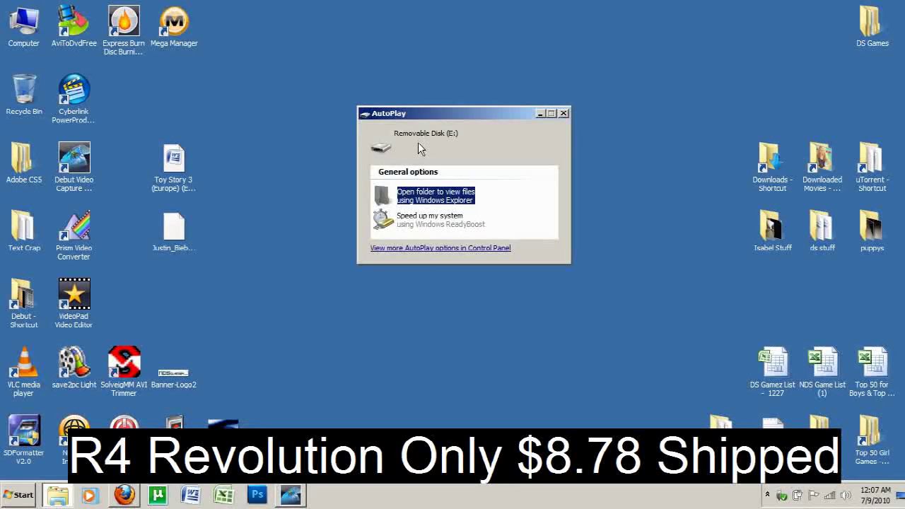
# - Open the format settings of Removable Disk (E:) and choose the FAT (Default) file system with Default allocation size
pyautogui.click(430, 199)
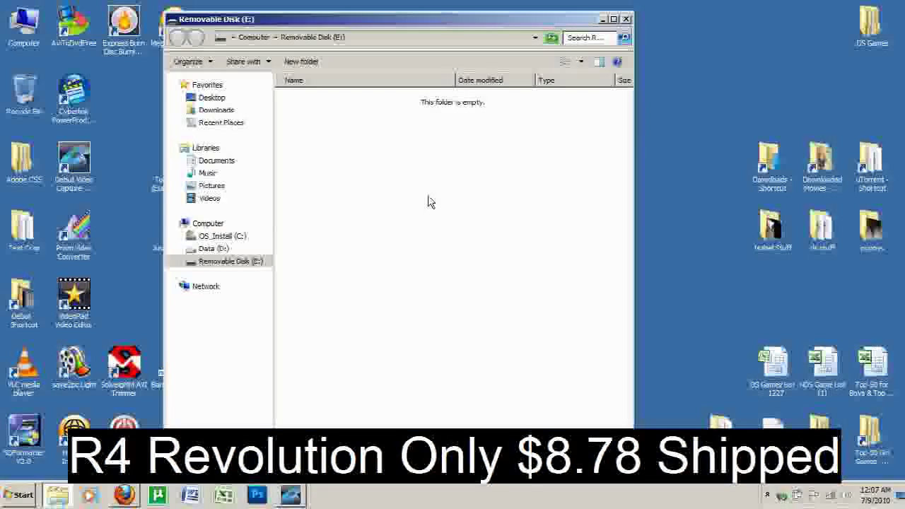
pyautogui.click(240, 262)
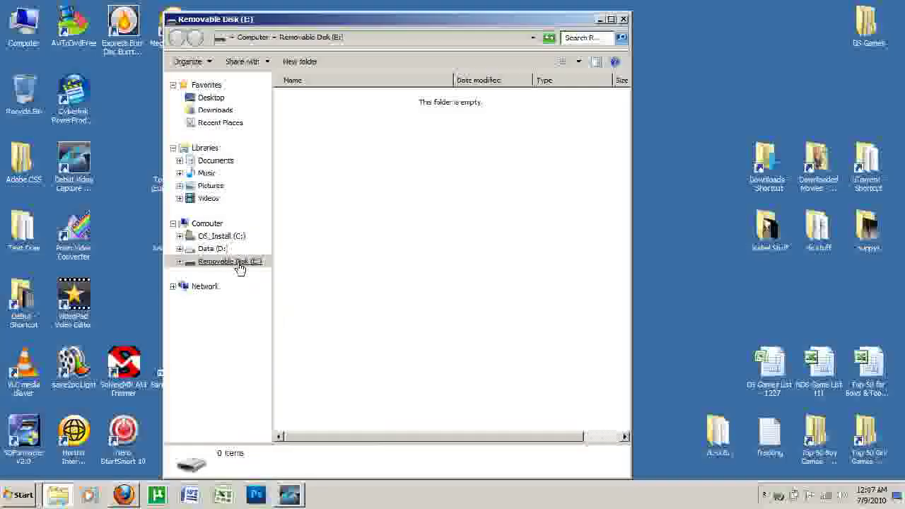
pyautogui.rightClick(239, 263)
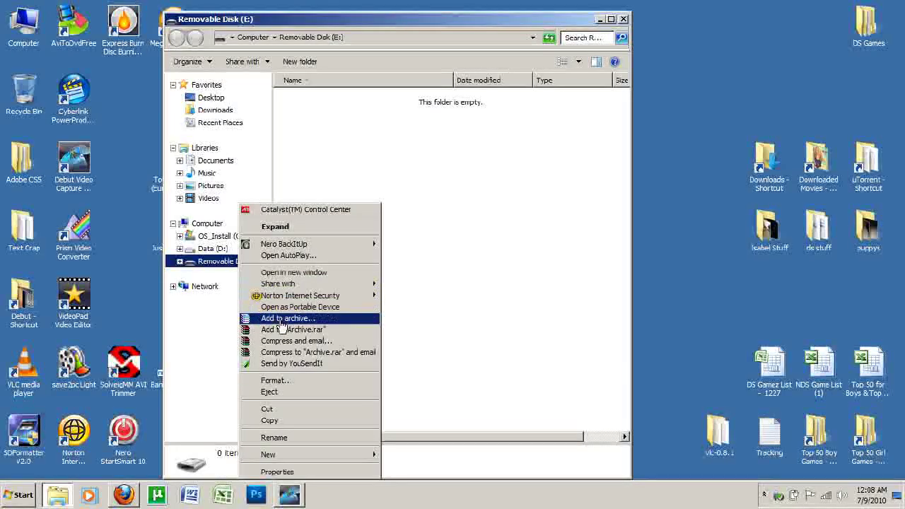
pyautogui.click(298, 383)
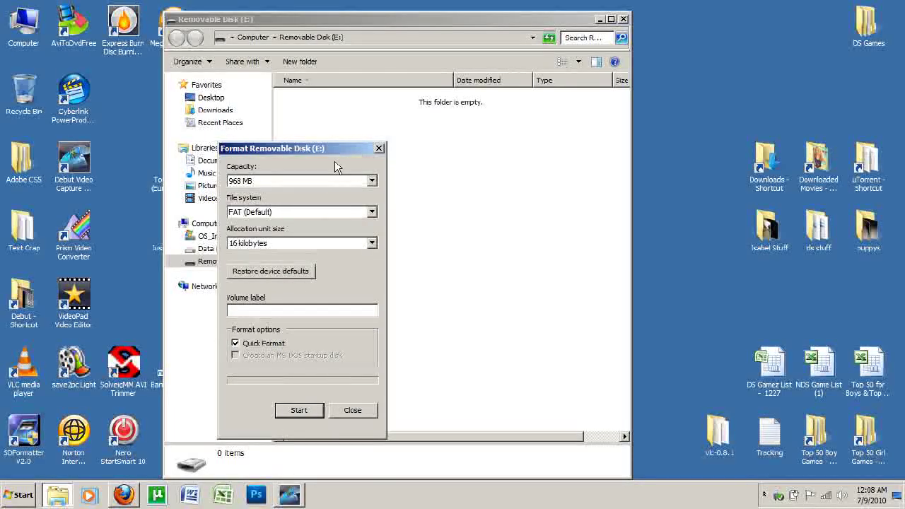
pyautogui.moveTo(336, 150); pyautogui.dragTo(418, 139)
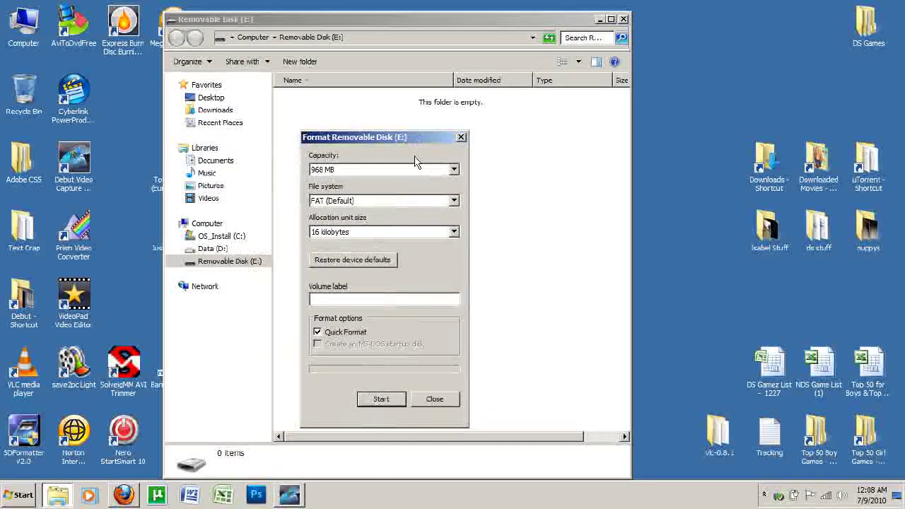
pyautogui.click(404, 202)
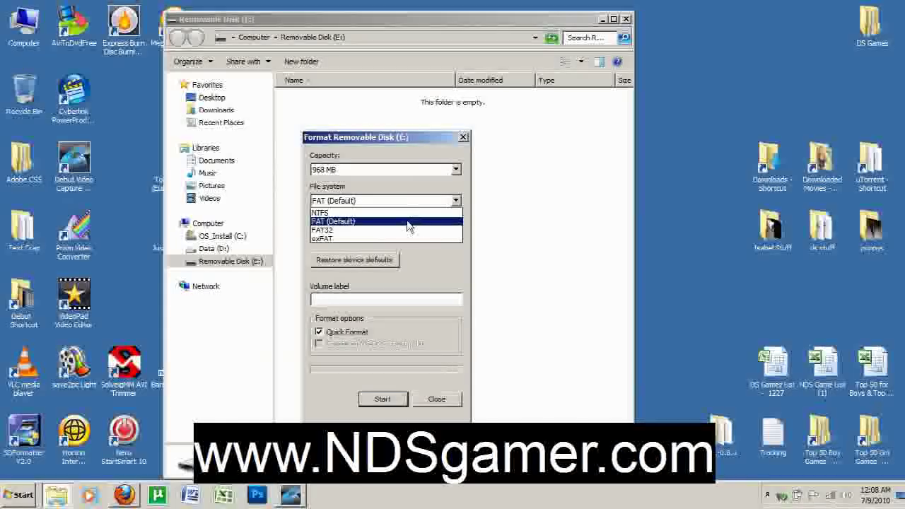
pyautogui.click(407, 222)
pyautogui.click(400, 233)
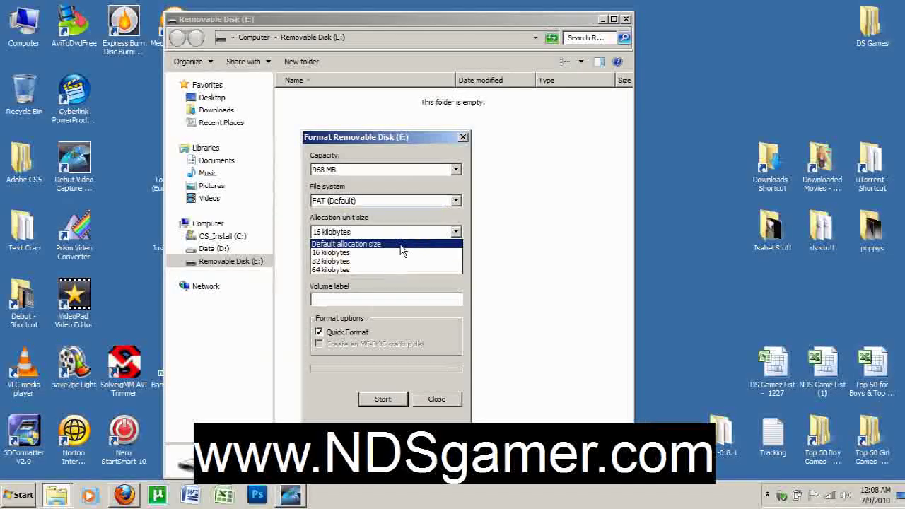
pyautogui.click(394, 245)
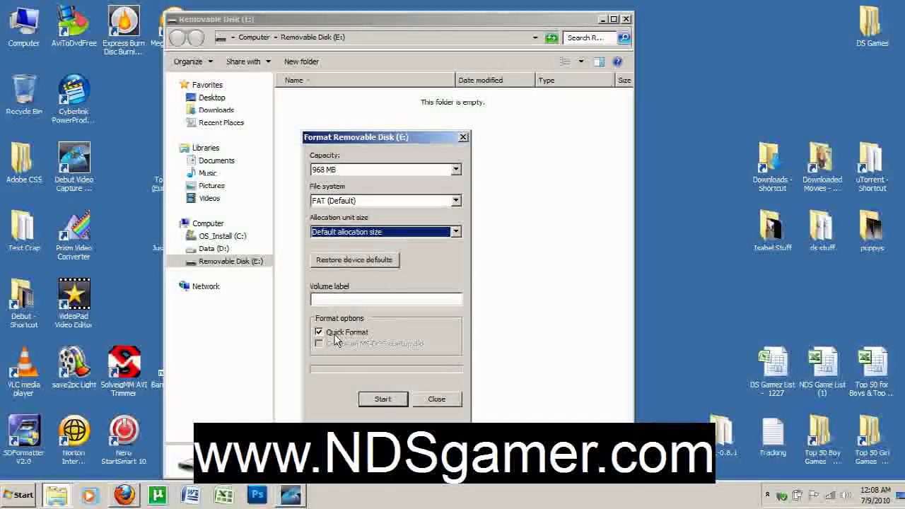
# - Run the quick format of Removable Disk (E:), accepting the data erasure, and close the format dialog
pyautogui.click(374, 400)
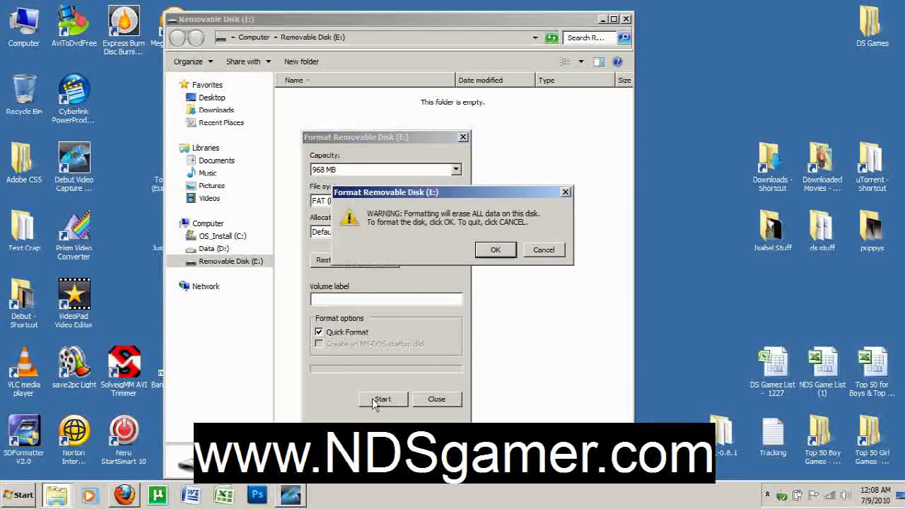
pyautogui.click(495, 251)
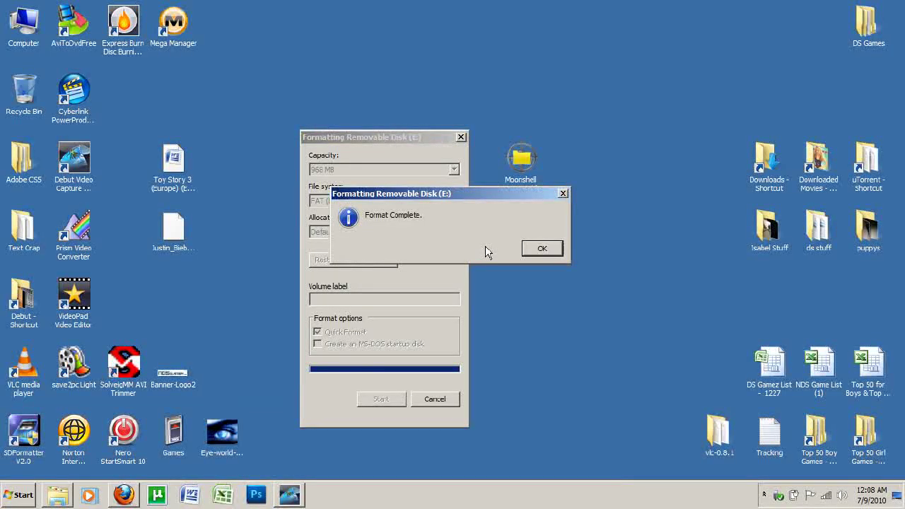
pyautogui.click(536, 249)
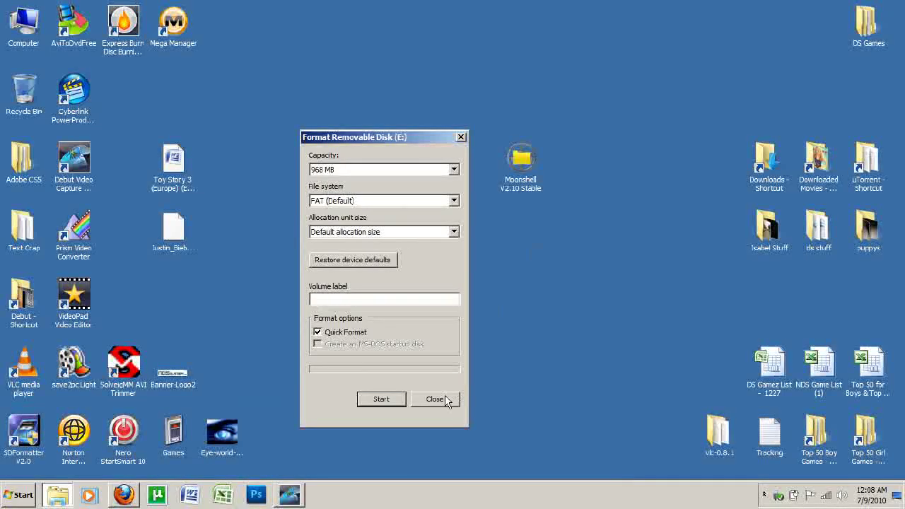
pyautogui.click(441, 399)
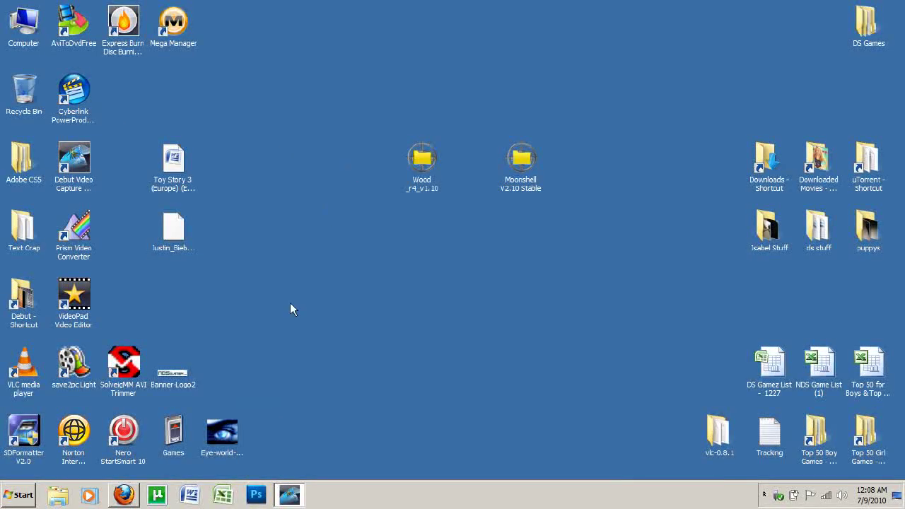
# - Switch to Firefox and download Wood R4 version 1.10 from FileTrip's R4 series listing
pyautogui.click(120, 495)
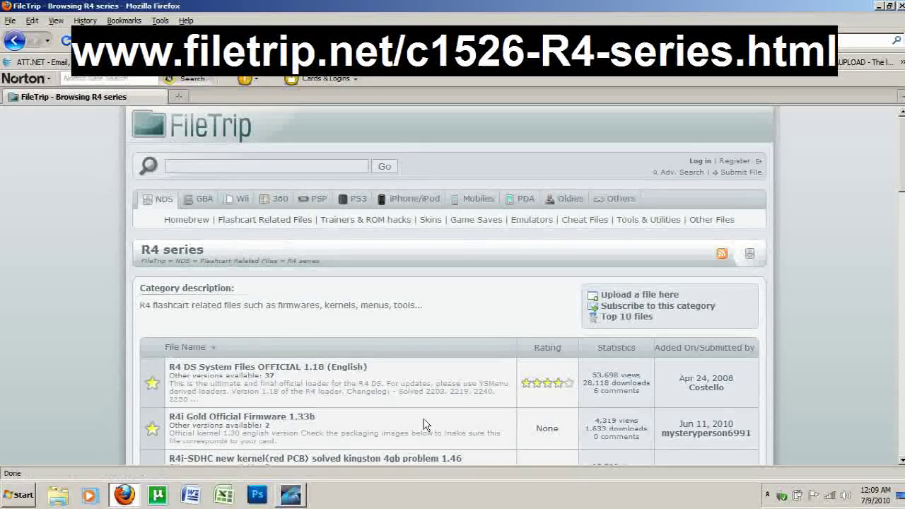
pyautogui.scroll(-6, 103, 303)
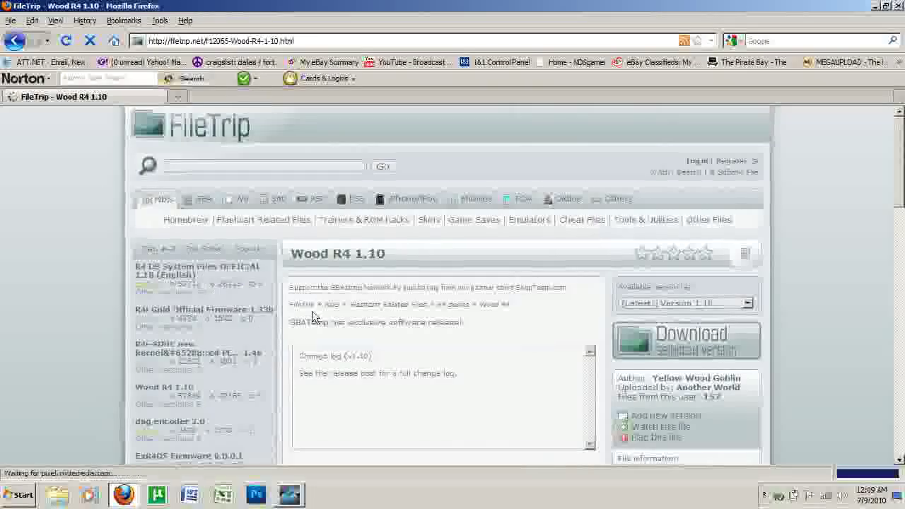
pyautogui.scroll(-2, 332, 333)
pyautogui.scroll(2, 336, 335)
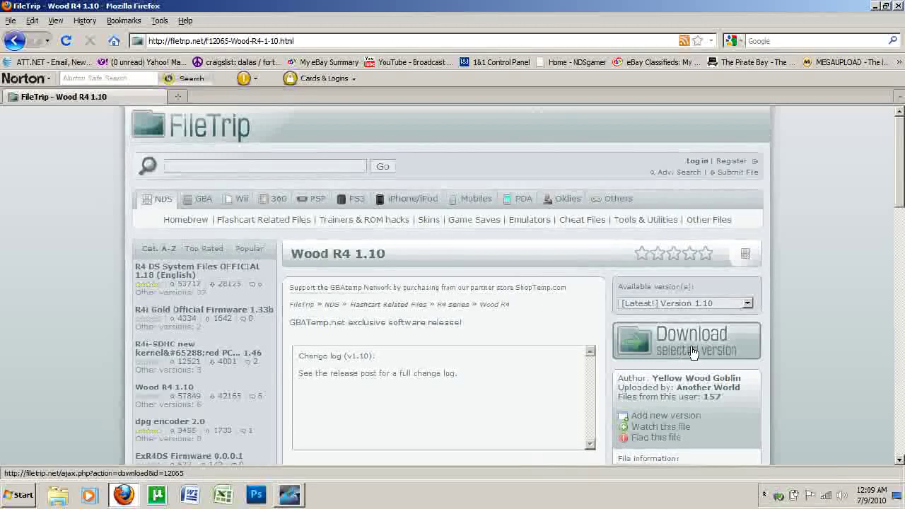
pyautogui.click(690, 344)
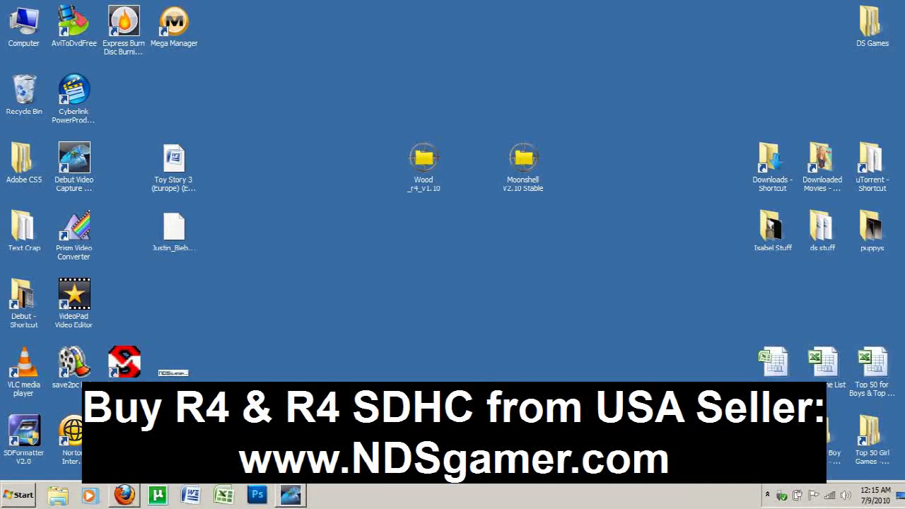
# - Extract the Wood _r4_v1.10 folder from its zip archive to the Desktop and close the archive
pyautogui.click(424, 163)
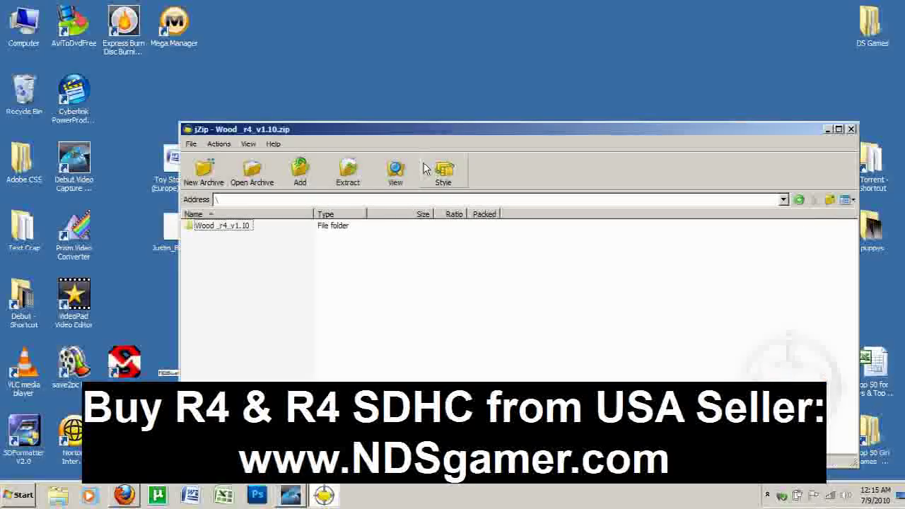
pyautogui.click(233, 226)
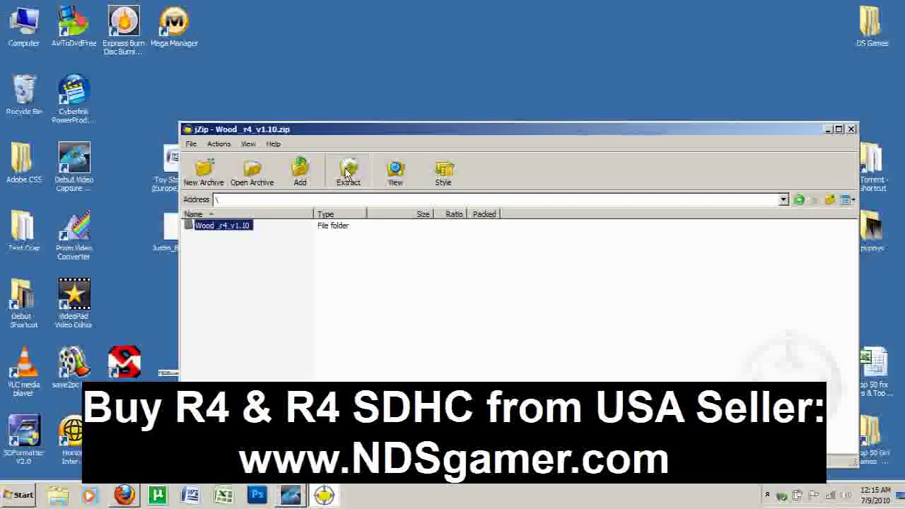
pyautogui.click(347, 171)
pyautogui.click(444, 219)
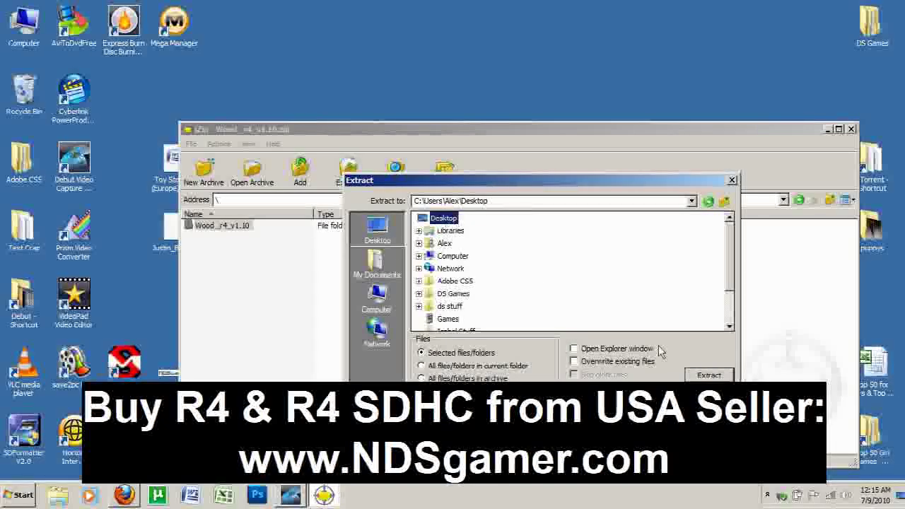
pyautogui.click(701, 377)
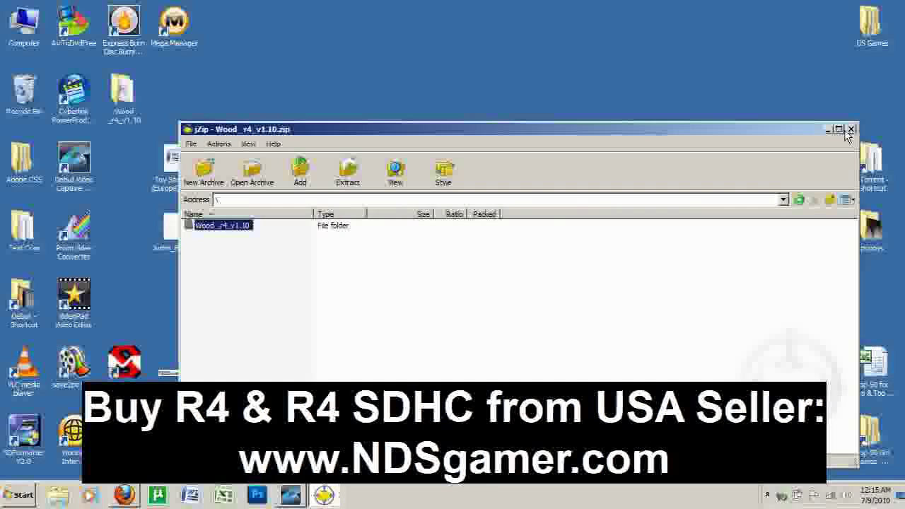
pyautogui.hotkey('alt', 'F4')
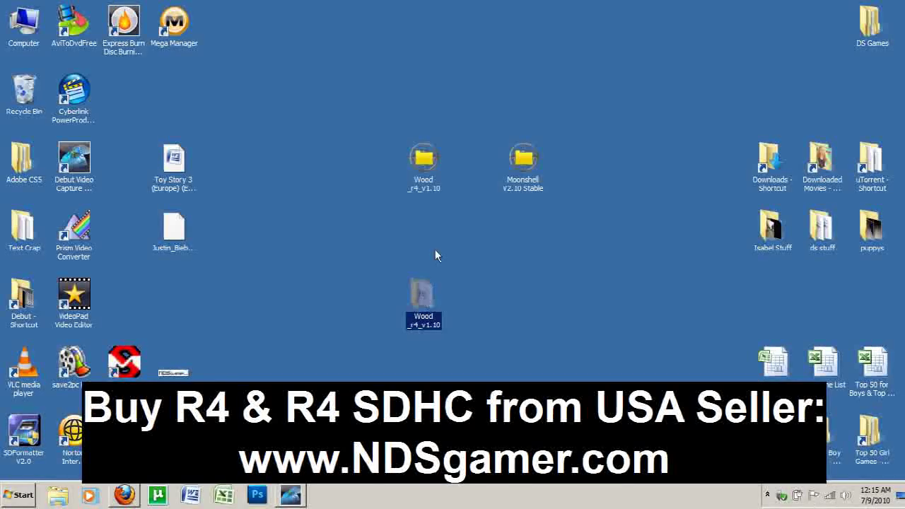
# - Open the extracted Wood _r4_v1.10 folder and Removable Disk (E:) in separate windows arranged side by side
pyautogui.doubleClick(422, 297)
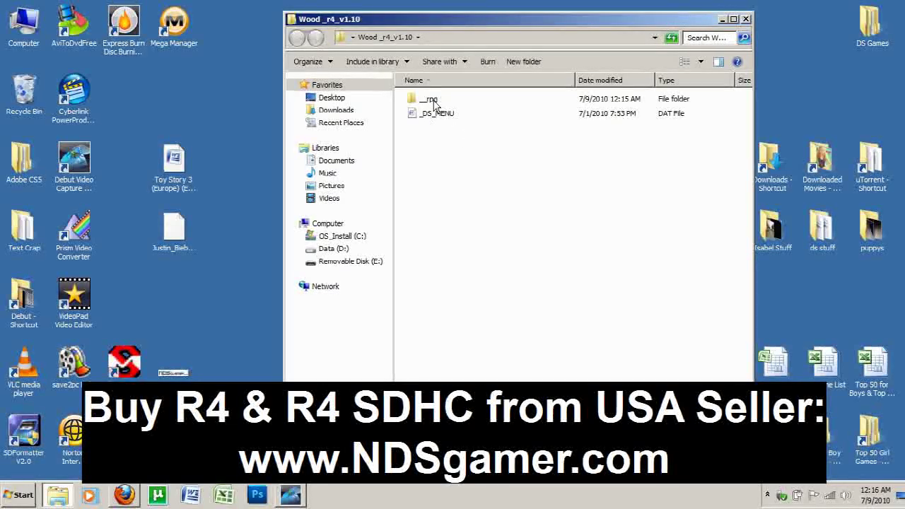
pyautogui.click(442, 113)
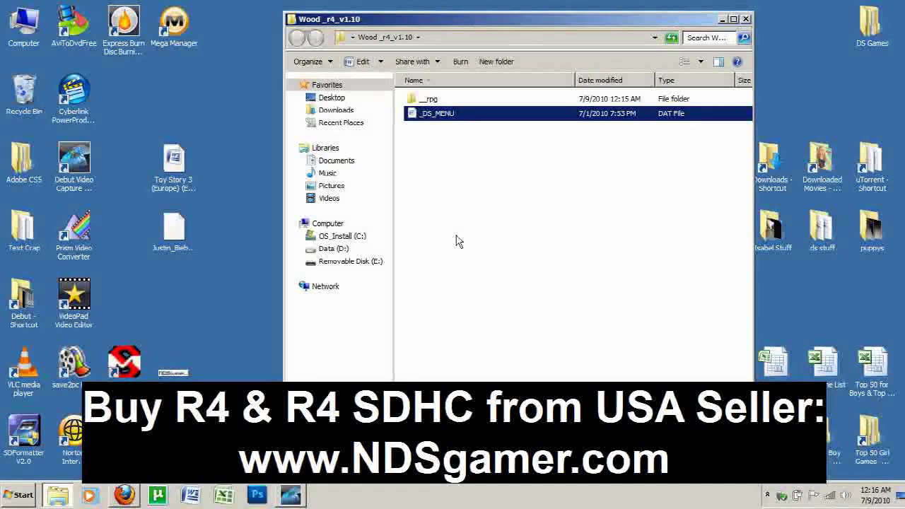
pyautogui.click(25, 24)
pyautogui.doubleClick(26, 24)
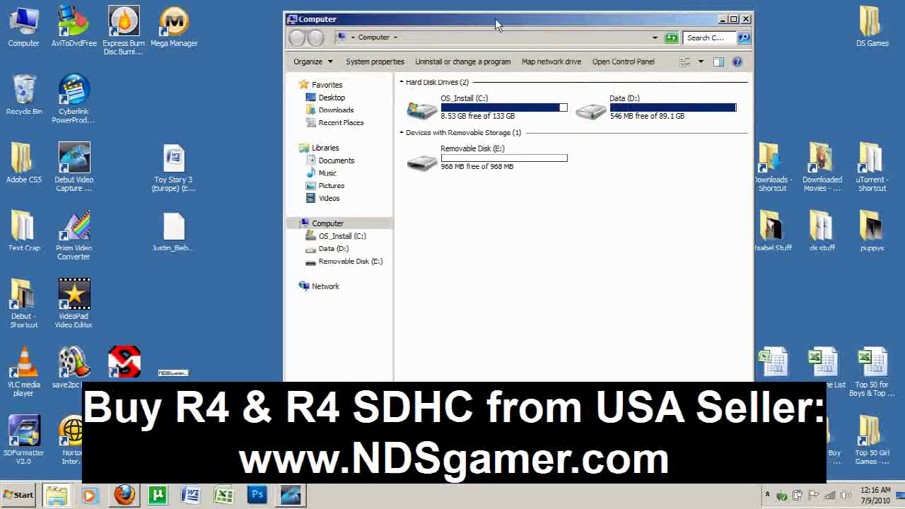
pyautogui.moveTo(483, 23); pyautogui.dragTo(209, 18)
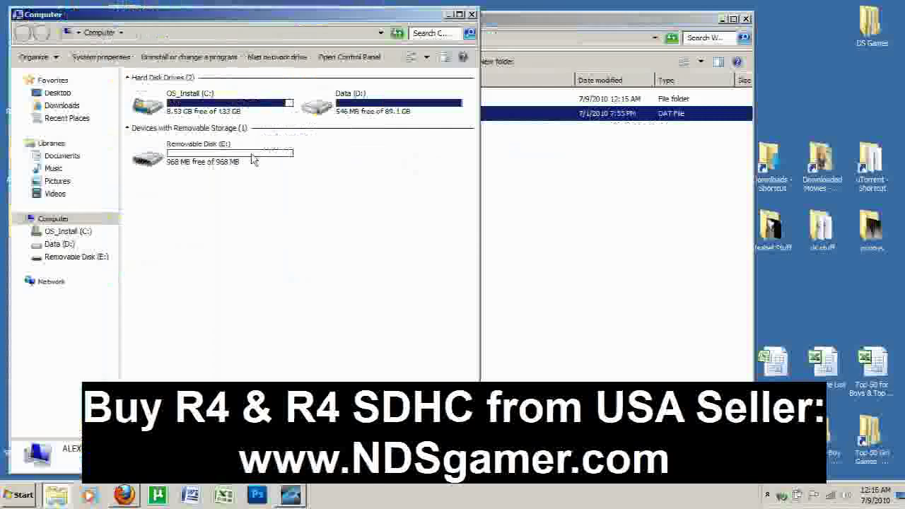
pyautogui.click(210, 151)
pyautogui.moveTo(479, 205); pyautogui.dragTo(344, 209)
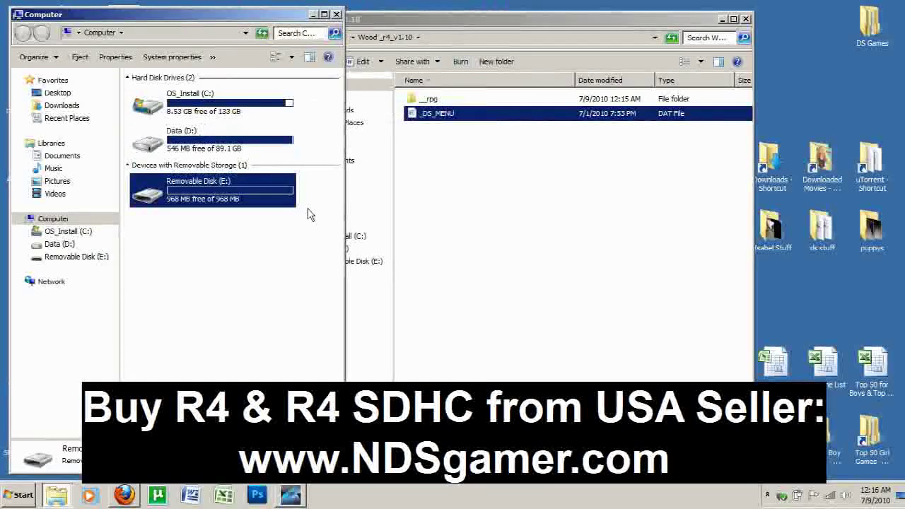
pyautogui.doubleClick(193, 198)
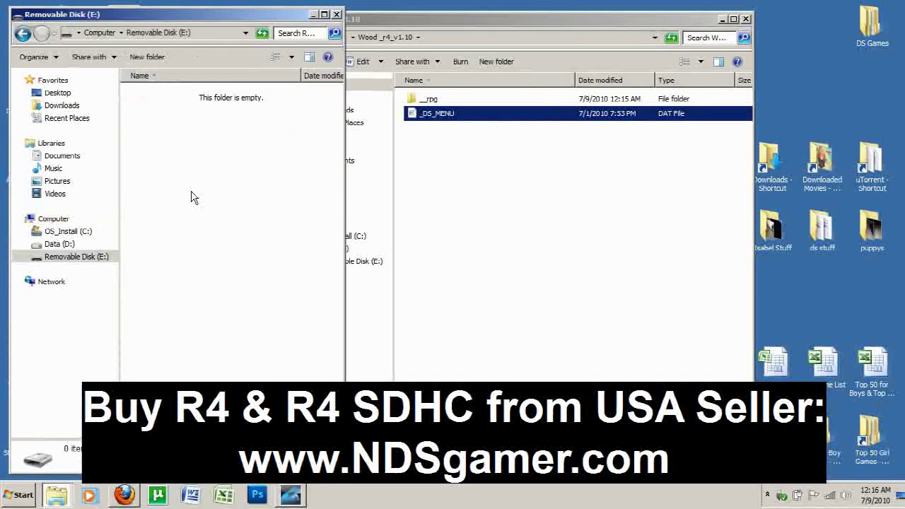
pyautogui.click(440, 204)
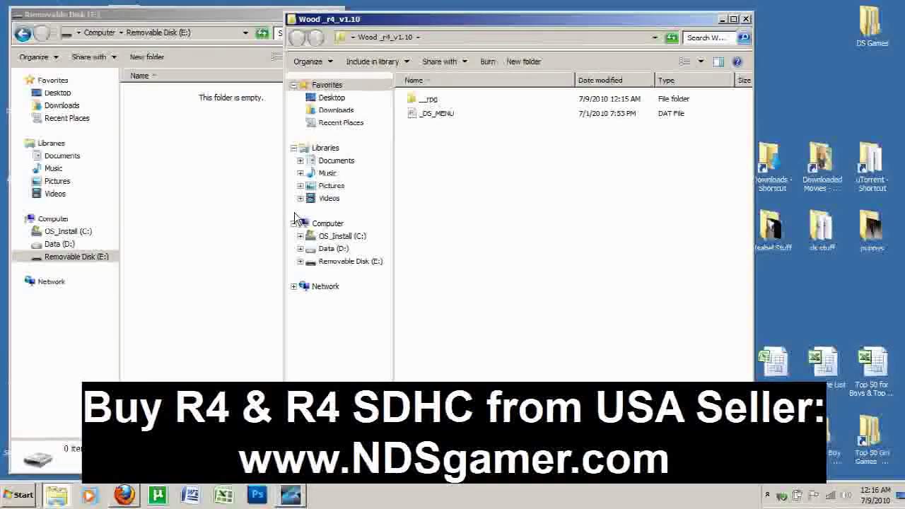
pyautogui.moveTo(284, 214); pyautogui.dragTo(395, 214)
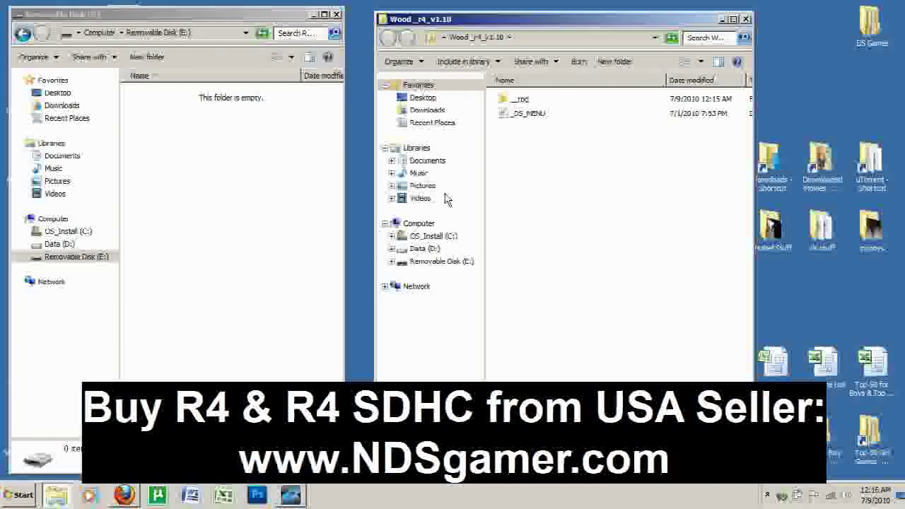
# - Copy the __rpg folder and the _DS_MENU file to Removable Disk (E:) and close the Wood _r4_v1.10 window
pyautogui.click(518, 101)
pyautogui.keyDown('shift'); pyautogui.click(531, 115); pyautogui.keyUp('shift')
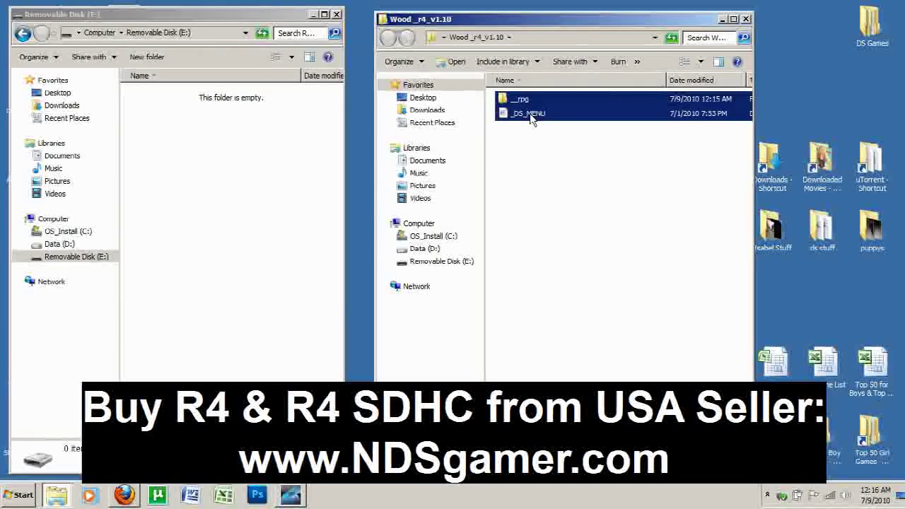
pyautogui.moveTo(456, 196); pyautogui.dragTo(228, 225)
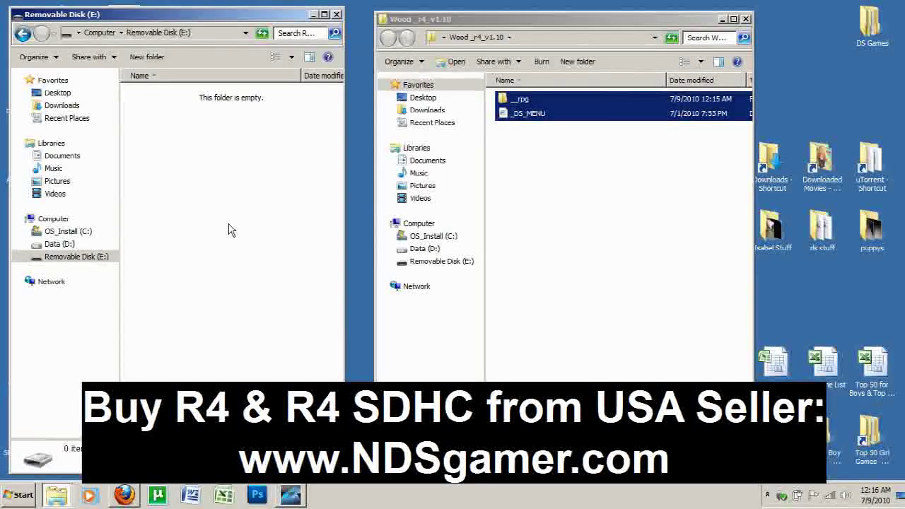
pyautogui.hotkey('ctrl', 'v')
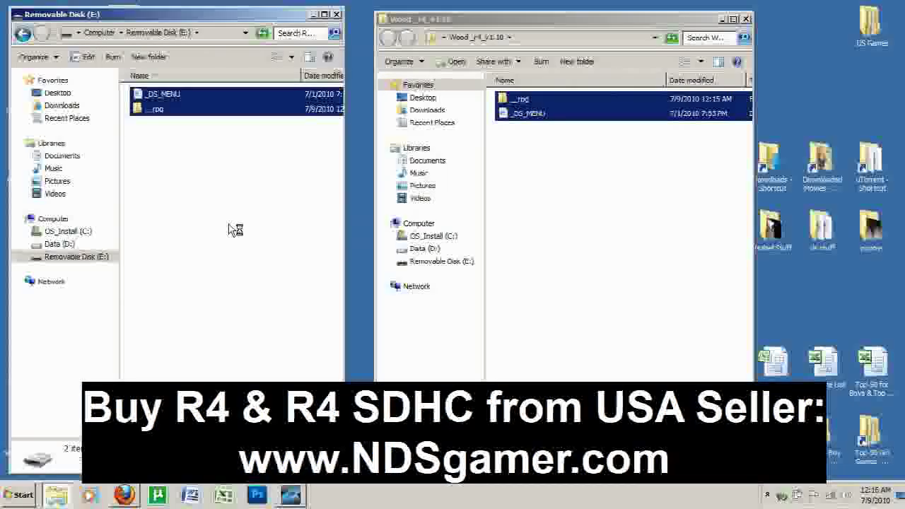
pyautogui.click(229, 230)
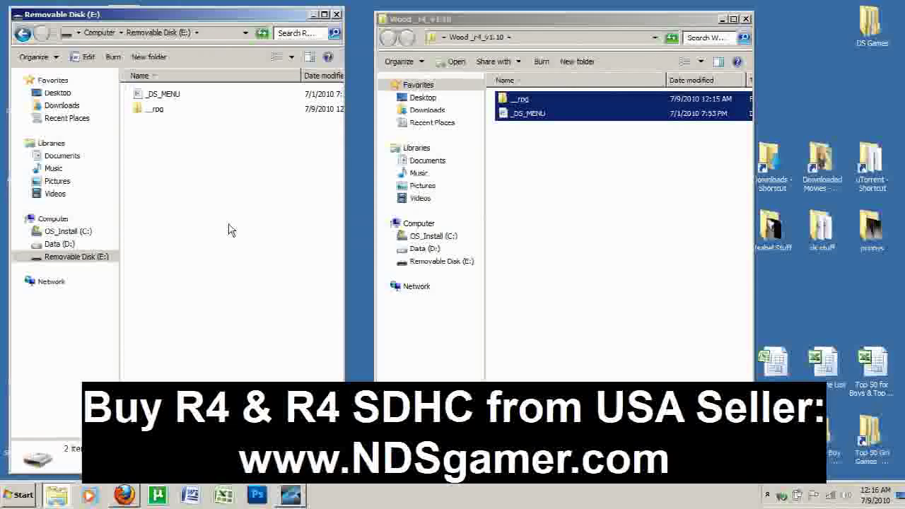
pyautogui.click(747, 21)
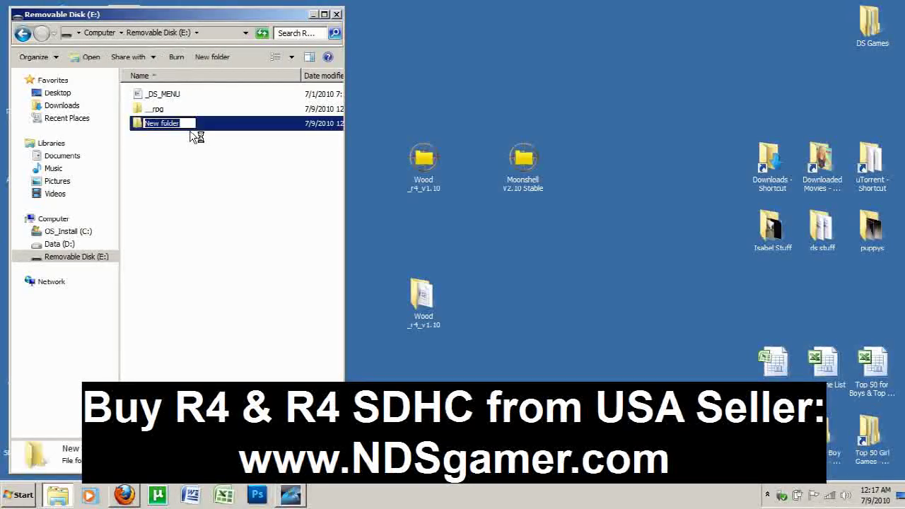
# - Create a folder named Games on Removable Disk (E:)
pyautogui.write('ames')
pyautogui.click(205, 165)
# - Create a folder named Media on Removable Disk (E:)
pyautogui.click(182, 58)
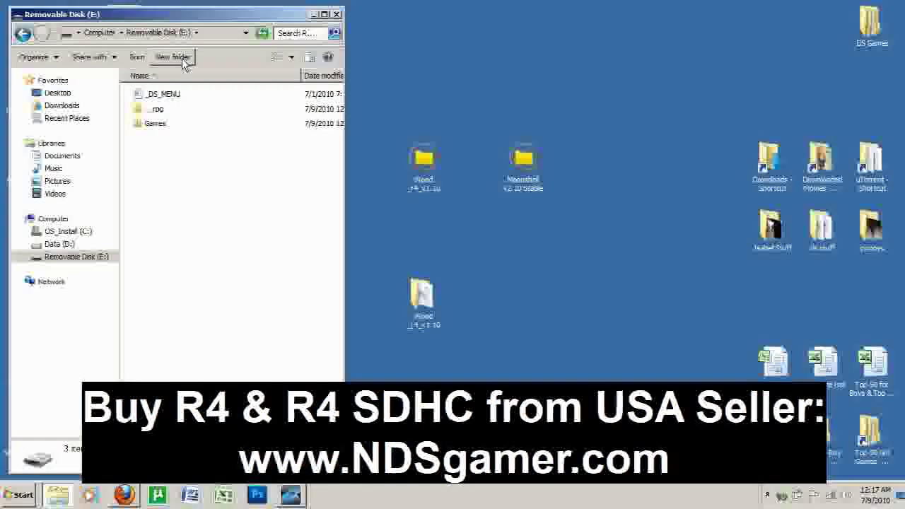
pyautogui.write('M')
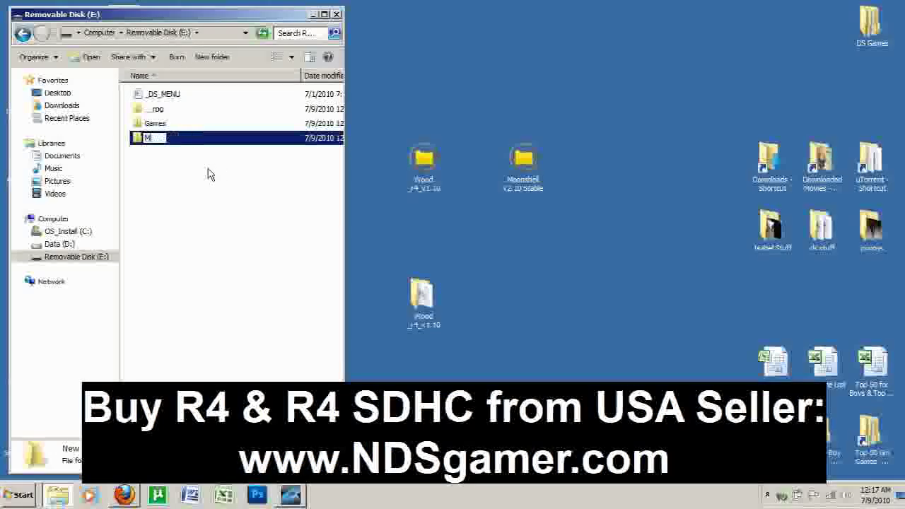
pyautogui.write('edia')
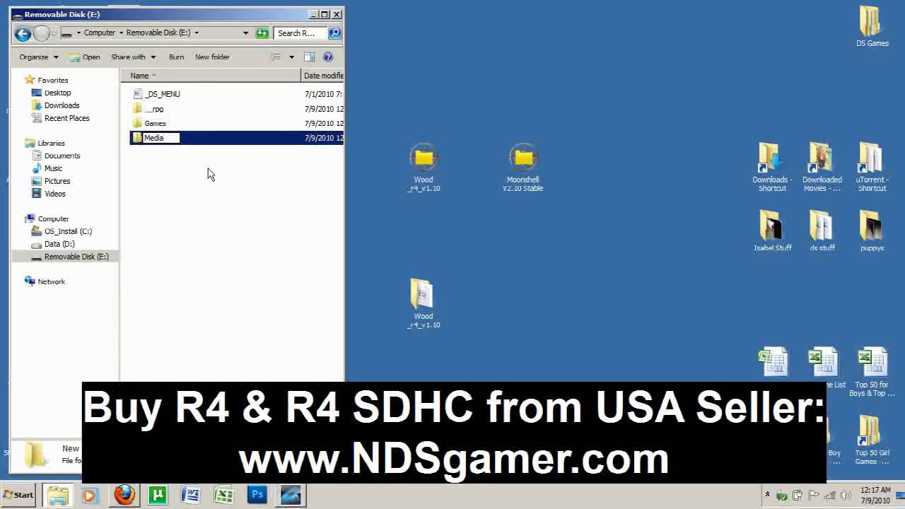
pyautogui.press('Return')
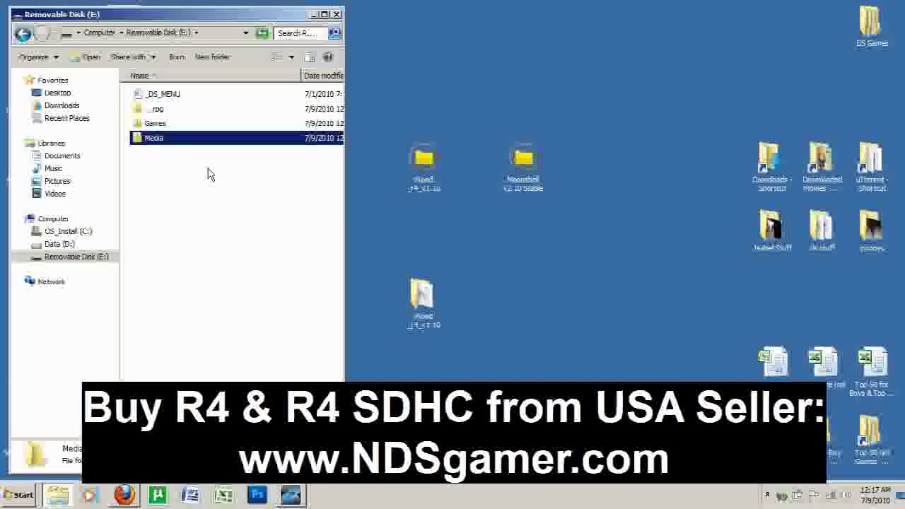
pyautogui.moveTo(223, 17)
pyautogui.mouseDown()
pyautogui.moveTo(321, 21)
pyautogui.moveTo(241, 17)
pyautogui.mouseUp()
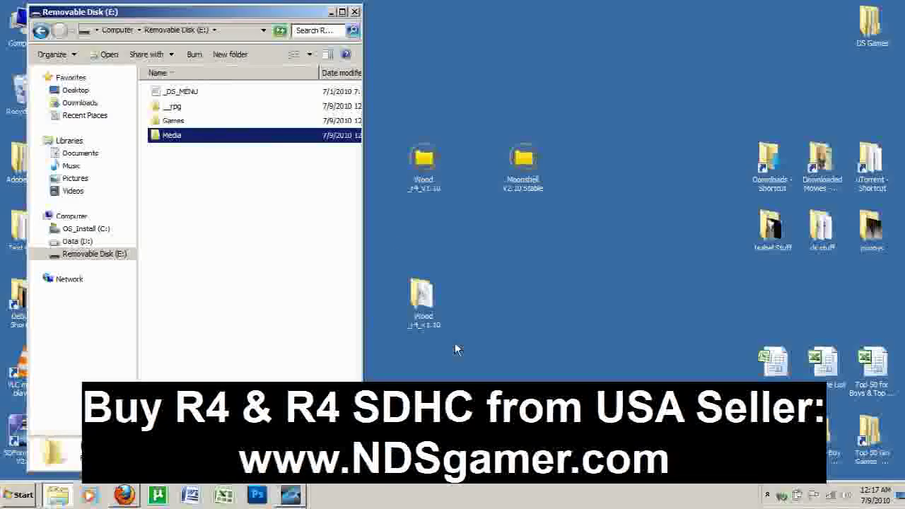
# - Switch to Firefox, enter the captcha code on Megaupload, start the regular download of Moonshell V2.10 Stable.zip, and cancel it
pyautogui.click(129, 496)
pyautogui.click(686, 340)
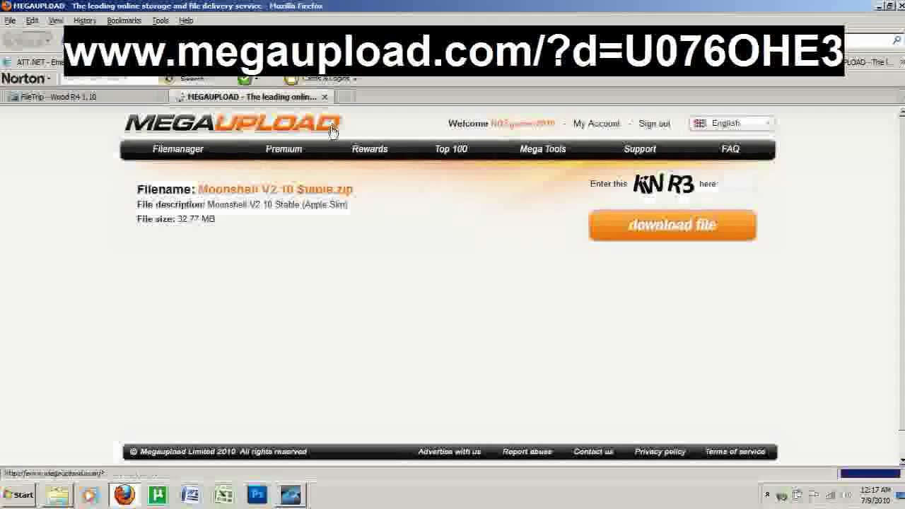
pyautogui.click(743, 184)
pyautogui.write('kwr3')
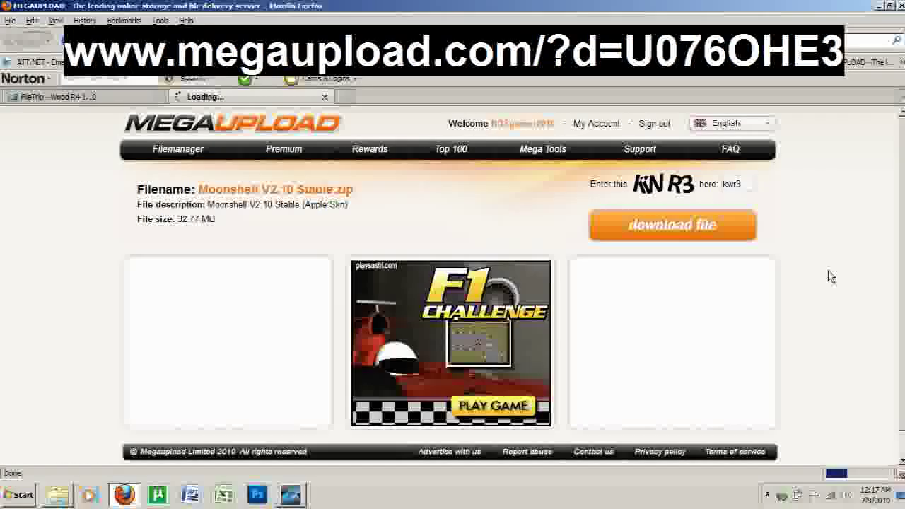
pyautogui.scroll(-1, 831, 277)
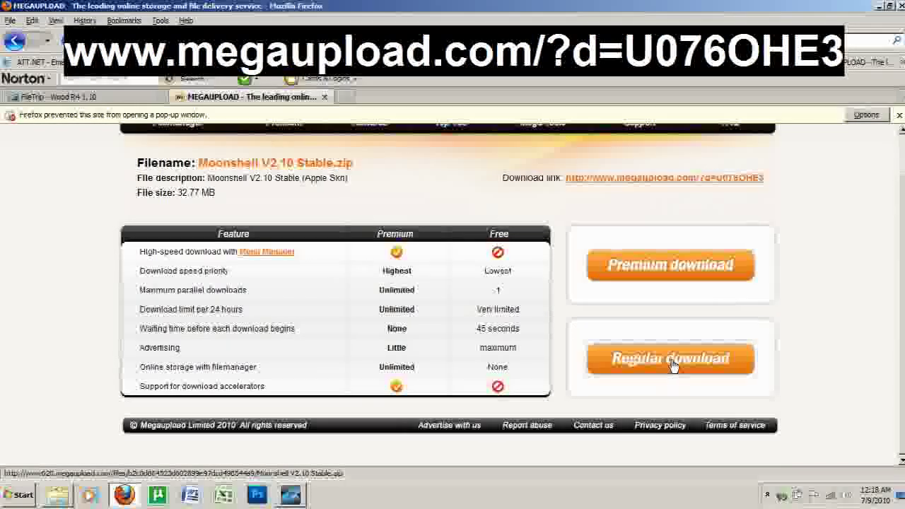
pyautogui.click(671, 360)
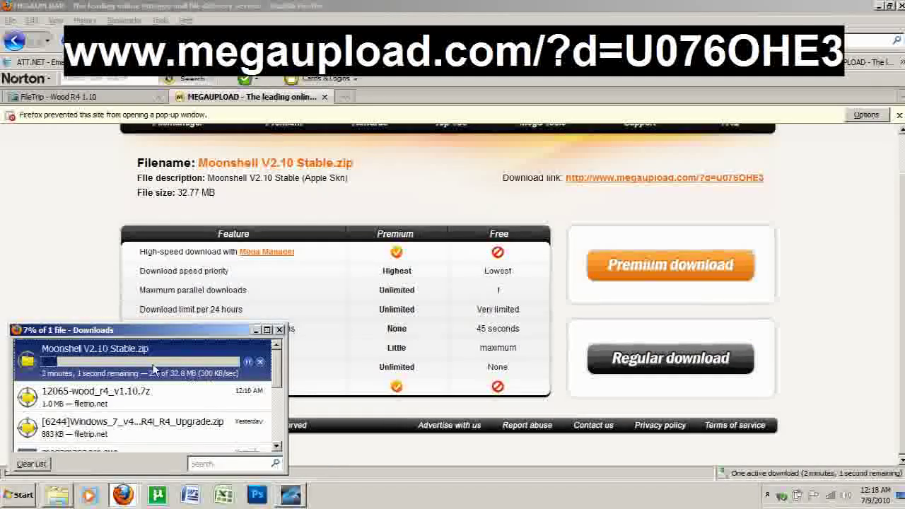
pyautogui.click(259, 361)
pyautogui.click(280, 330)
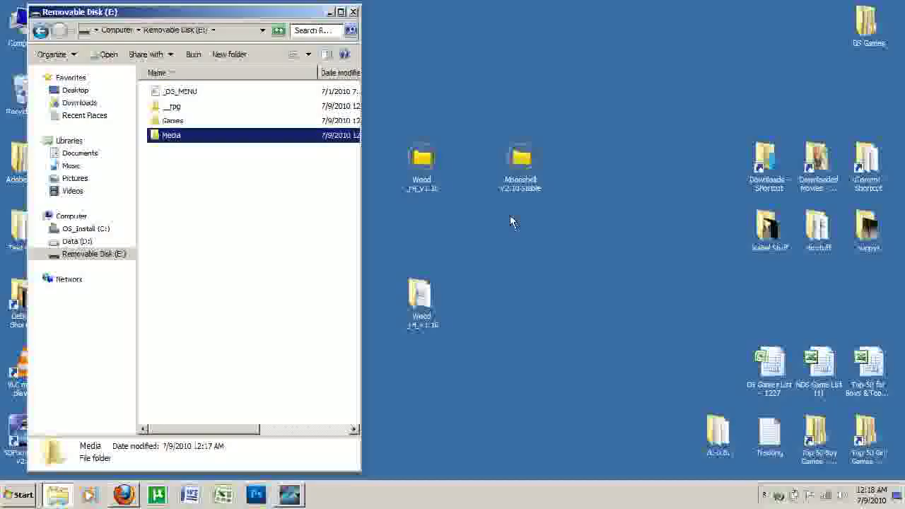
# - Extract everything in the Moonshell V2.10 Stable archive to the Desktop and close the archive
pyautogui.click(523, 160)
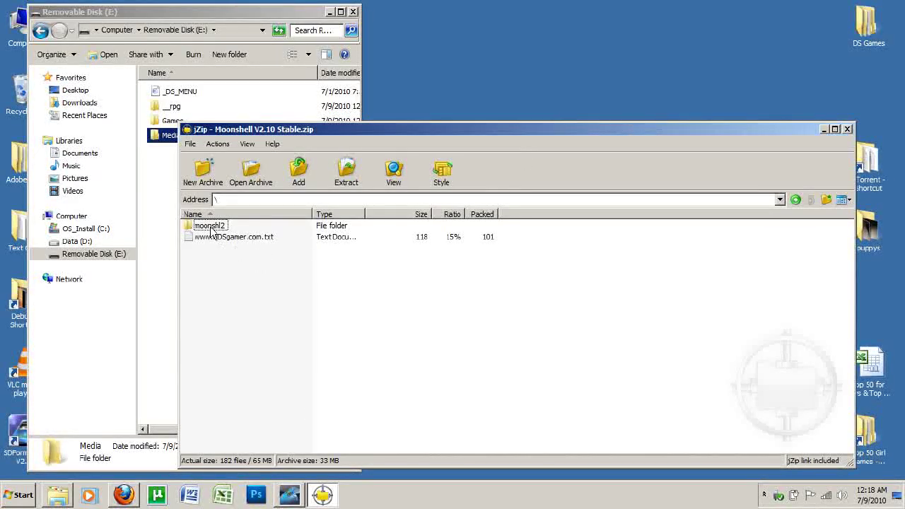
pyautogui.click(346, 172)
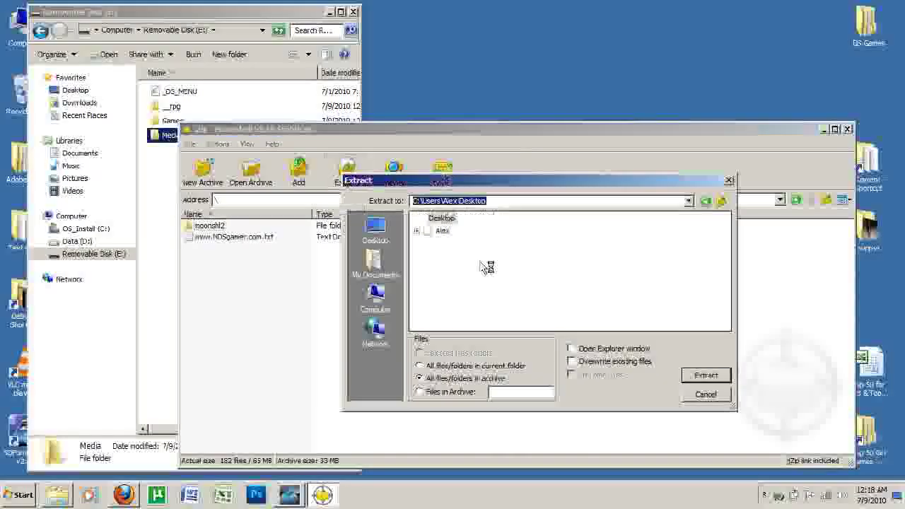
pyautogui.click(705, 375)
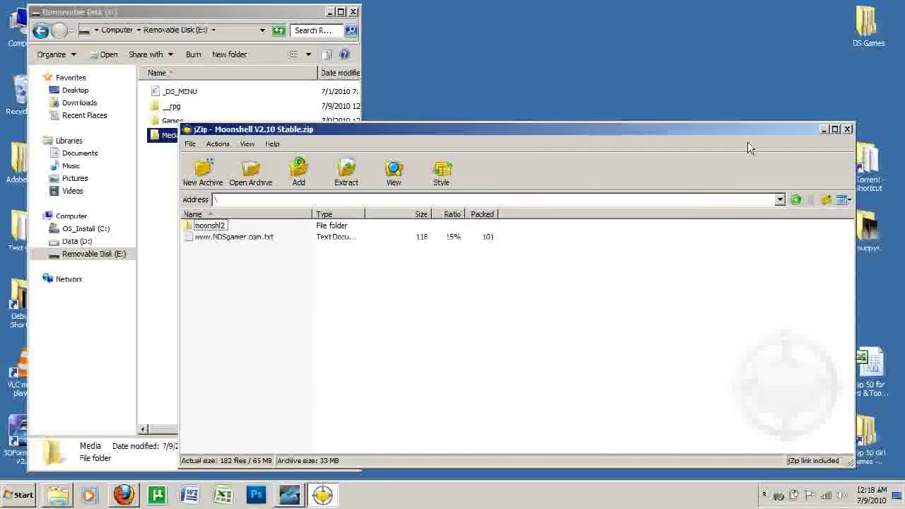
pyautogui.click(846, 129)
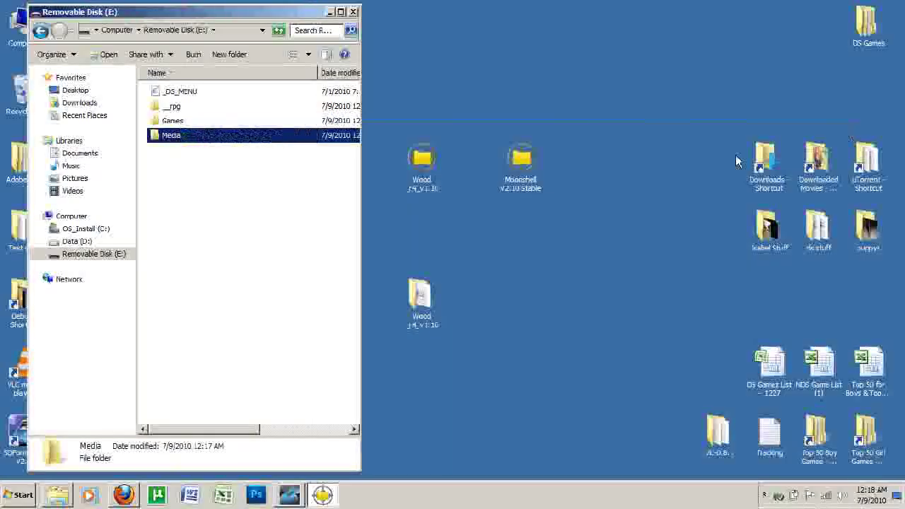
# - Uncover the desktop icons and copy the extracted moonshl2 folder to the root of Removable Disk (E:)
pyautogui.moveTo(212, 16); pyautogui.dragTo(733, 28)
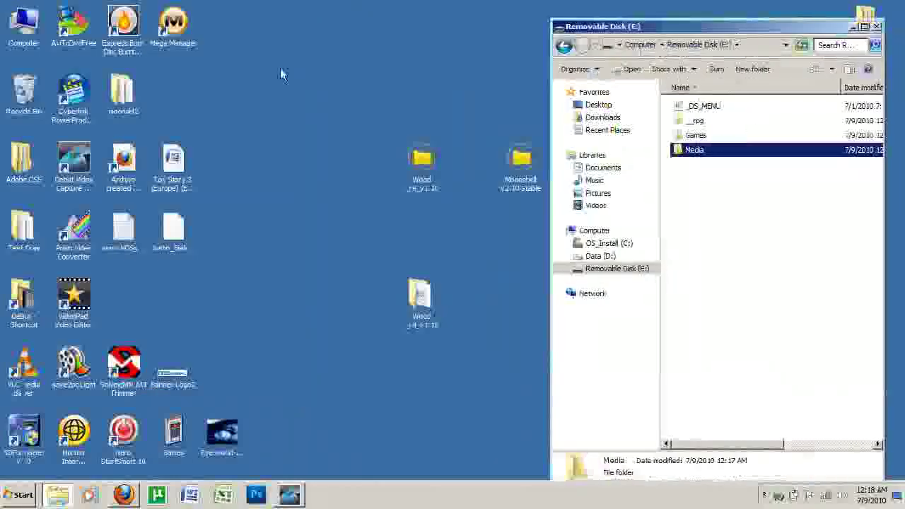
pyautogui.moveTo(122, 92); pyautogui.dragTo(316, 155)
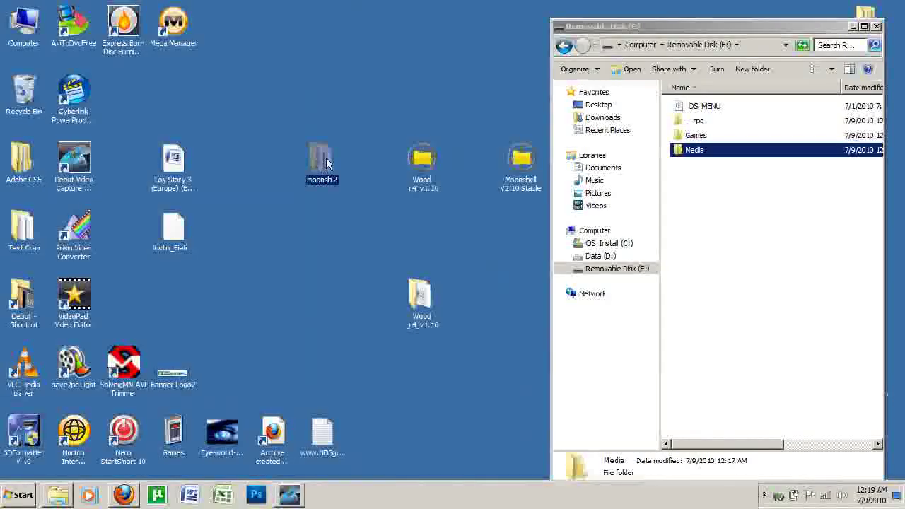
pyautogui.moveTo(322, 159); pyautogui.dragTo(714, 289)
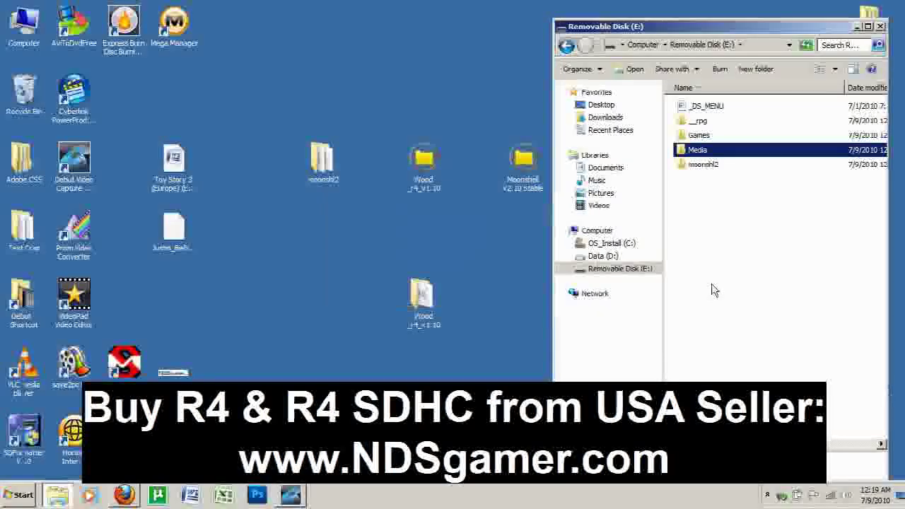
# - Copy the Toy Story 3 (Europe) game file from the desktop into the Games folder on Removable Disk (E:)
pyautogui.click(700, 136)
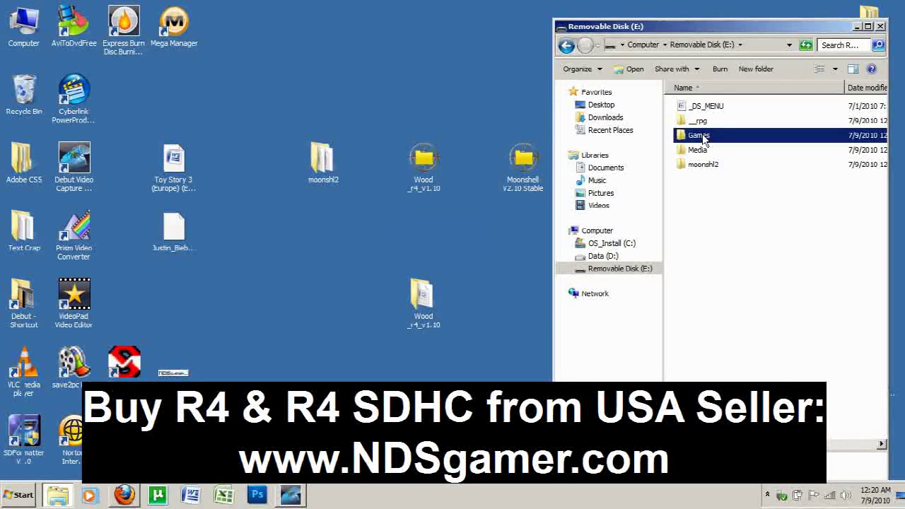
pyautogui.doubleClick(703, 137)
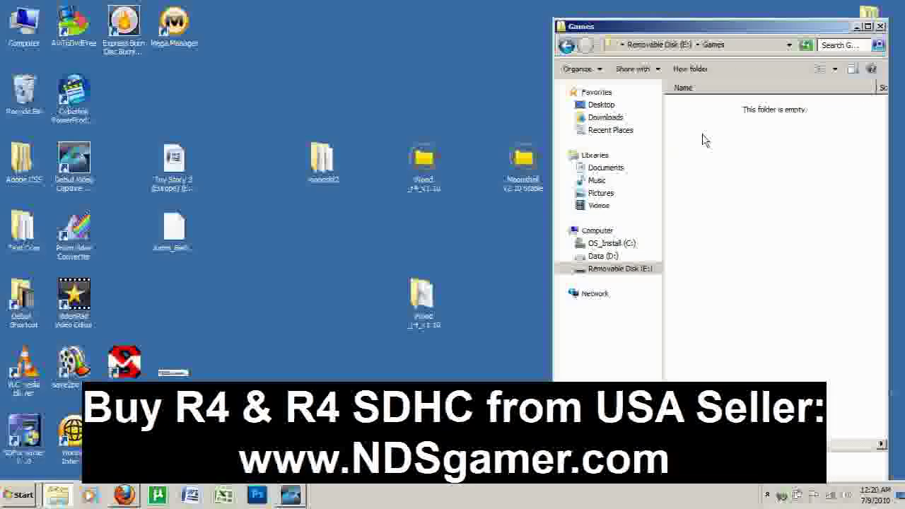
pyautogui.click(177, 168)
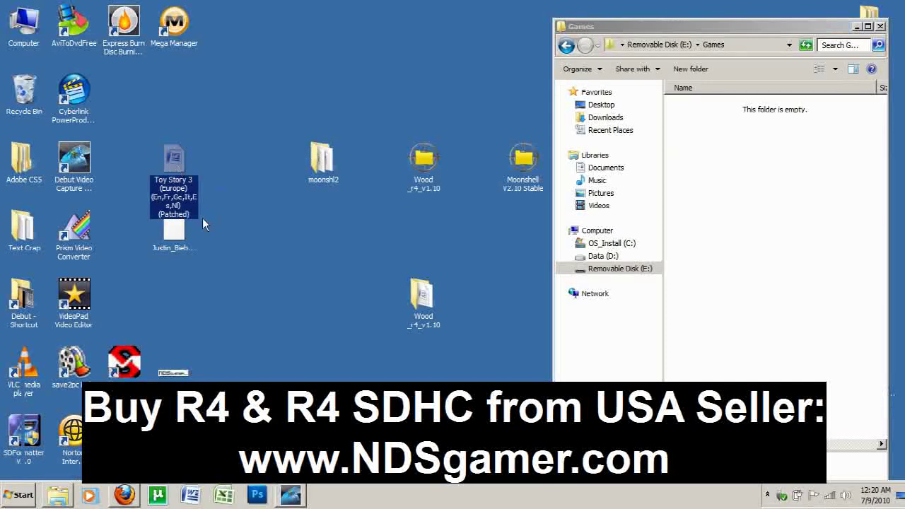
pyautogui.moveTo(205, 178); pyautogui.dragTo(699, 256)
pyautogui.moveTo(723, 225); pyautogui.dragTo(723, 228)
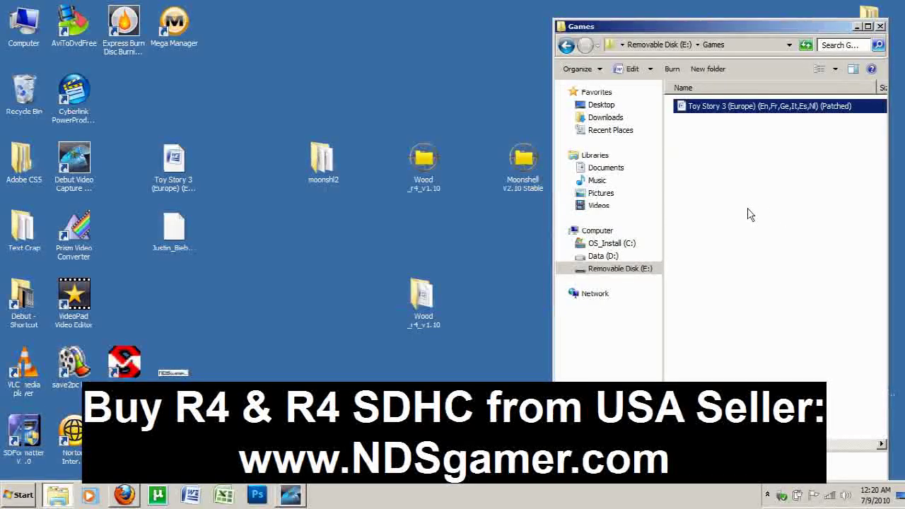
pyautogui.click(750, 215)
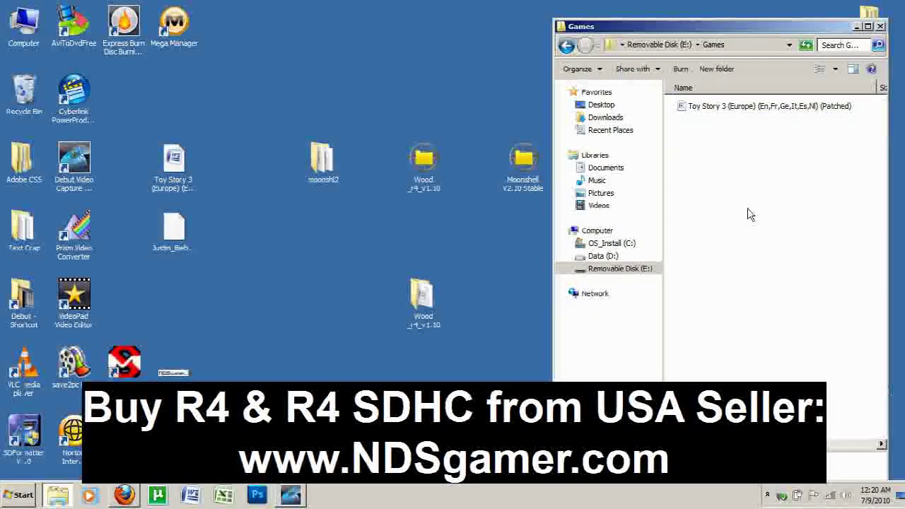
# - Copy Justin_Bieber_ft_ludacris-baby.dpg from the desktop into the Media folder on Removable Disk (E:) and return to the disk's root
pyautogui.click(565, 45)
pyautogui.click(698, 135)
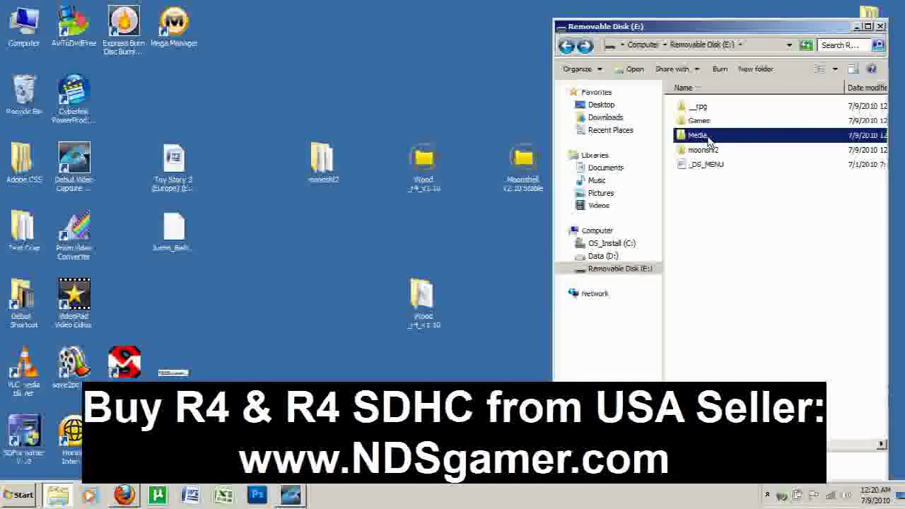
pyautogui.doubleClick(699, 137)
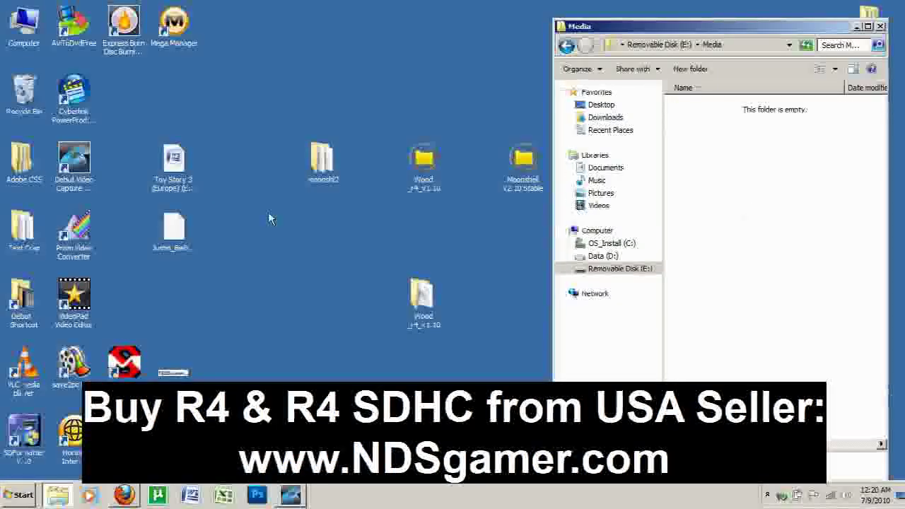
pyautogui.click(184, 233)
pyautogui.moveTo(171, 227); pyautogui.dragTo(710, 238)
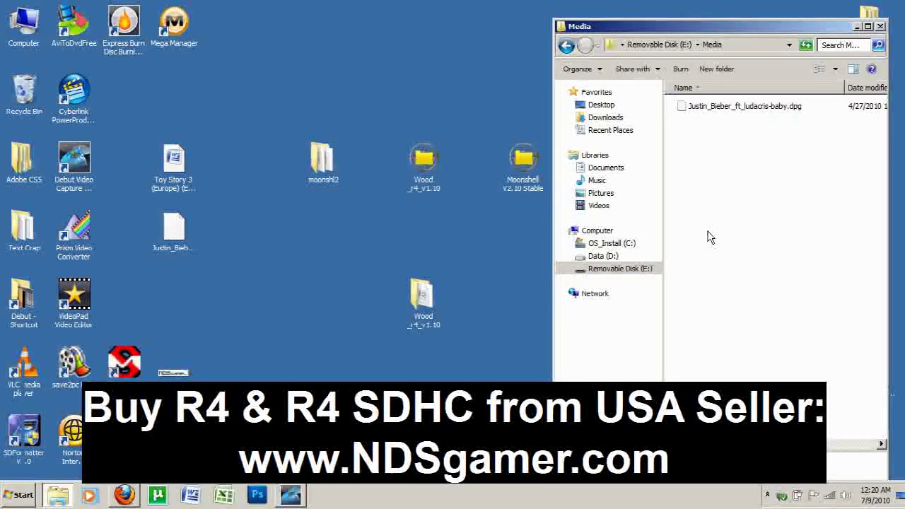
pyautogui.click(565, 48)
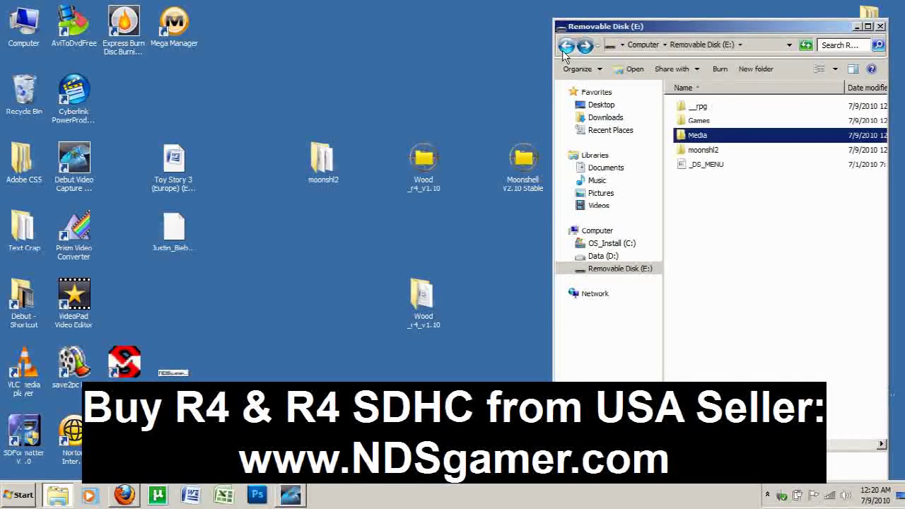